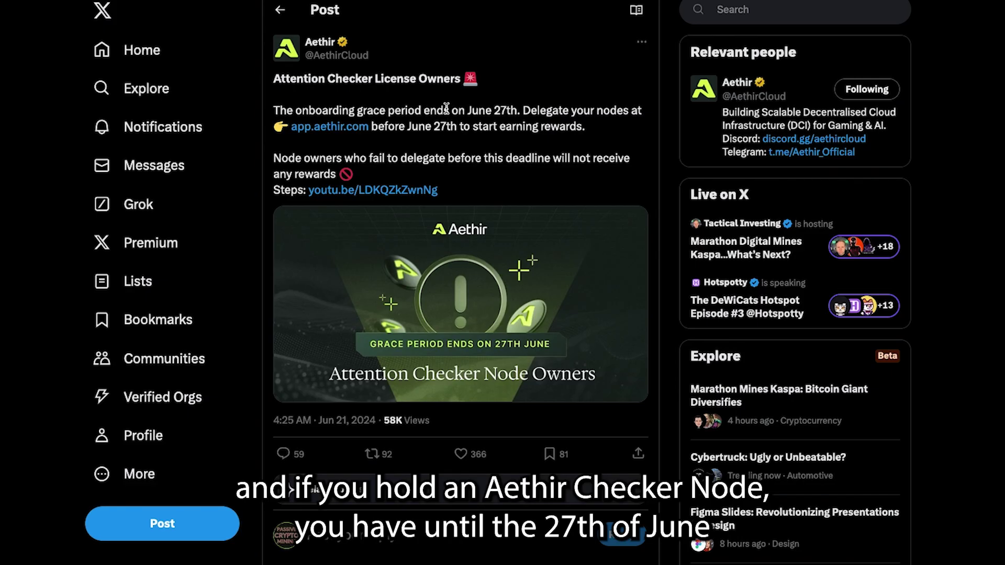
Highlight the June 27 delegation deadline and the no-rewards warning in Aethir's X post.
{"action": "left_click_drag", "start_coordinate": [446, 110], "coordinate": [634, 111]}
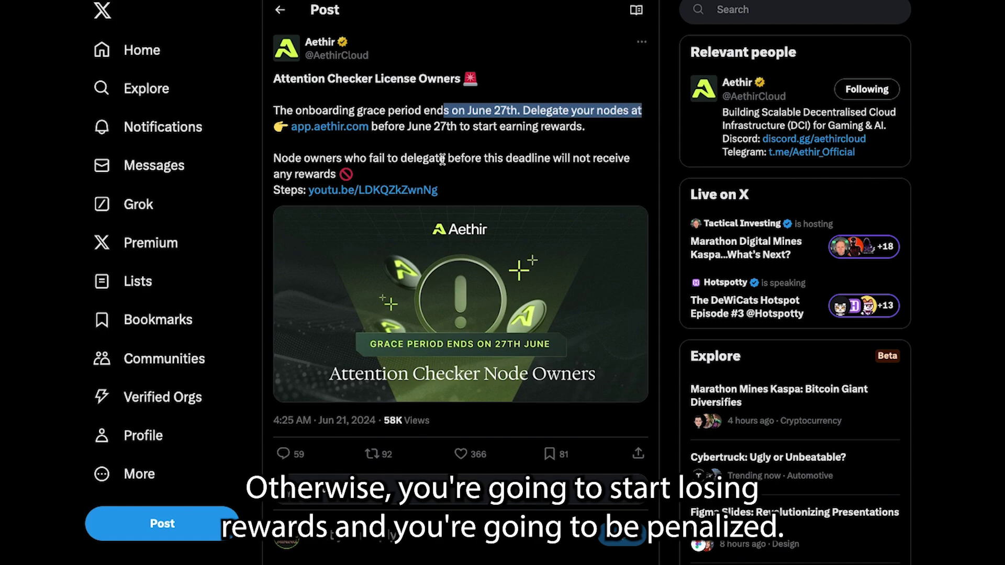
{"action": "left_click_drag", "start_coordinate": [442, 159], "coordinate": [506, 176]}
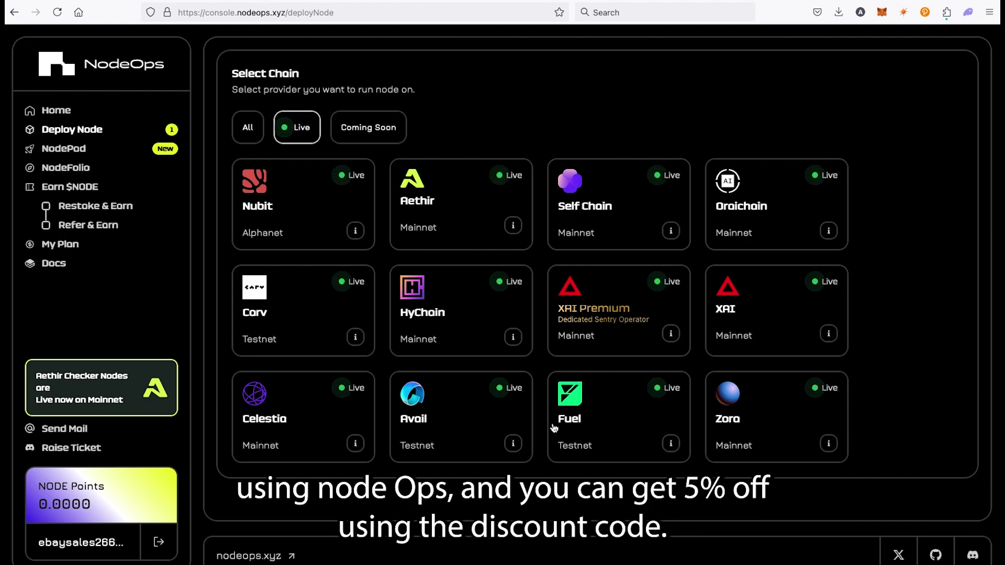
Open the Aethir node deployment page from the NodeOps chain list.
{"action": "left_click", "coordinate": [465, 201]}
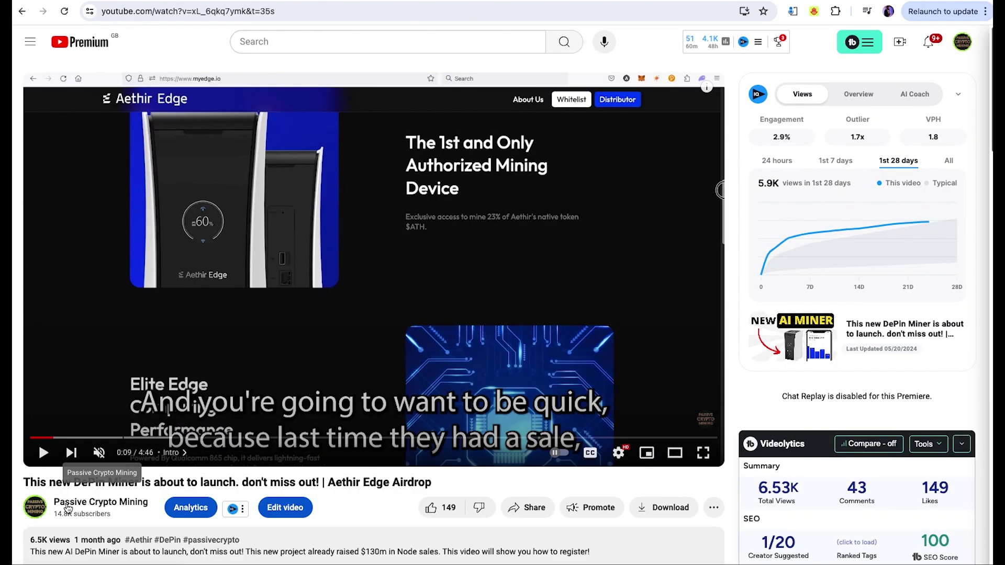
Skip the Aethir Edge video ahead to about 0:57.
{"action": "mouse_move", "coordinate": [55, 437]}
{"action": "left_mouse_down"}
{"action": "mouse_move", "coordinate": [172, 437]}
{"action": "mouse_move", "coordinate": [142, 437]}
{"action": "left_mouse_up"}
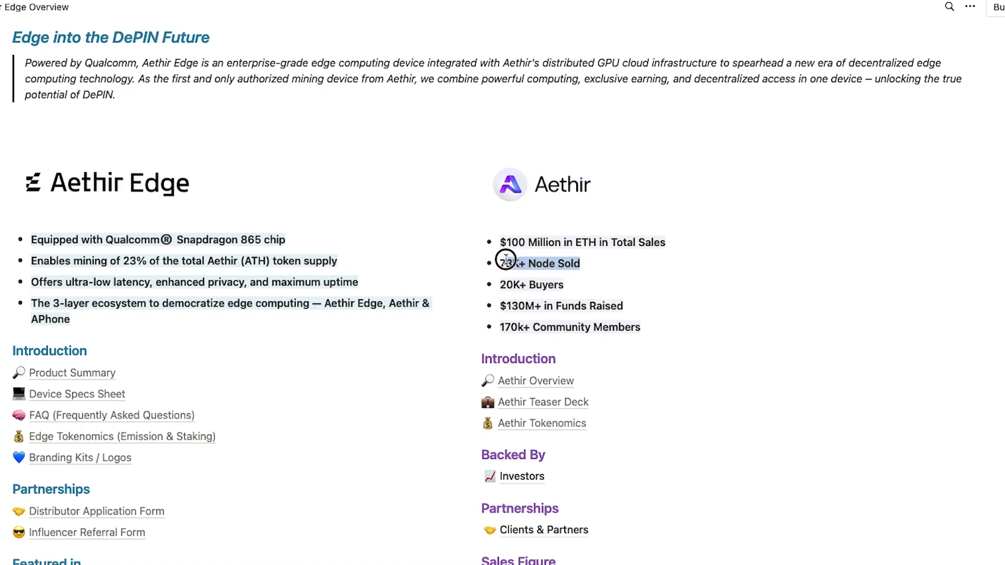
Highlight the 73K+ nodes sold and $130M+ funds raised figures, then clear the selection.
{"action": "left_click_drag", "start_coordinate": [597, 266], "coordinate": [499, 263]}
{"action": "left_click_drag", "start_coordinate": [623, 305], "coordinate": [499, 305]}
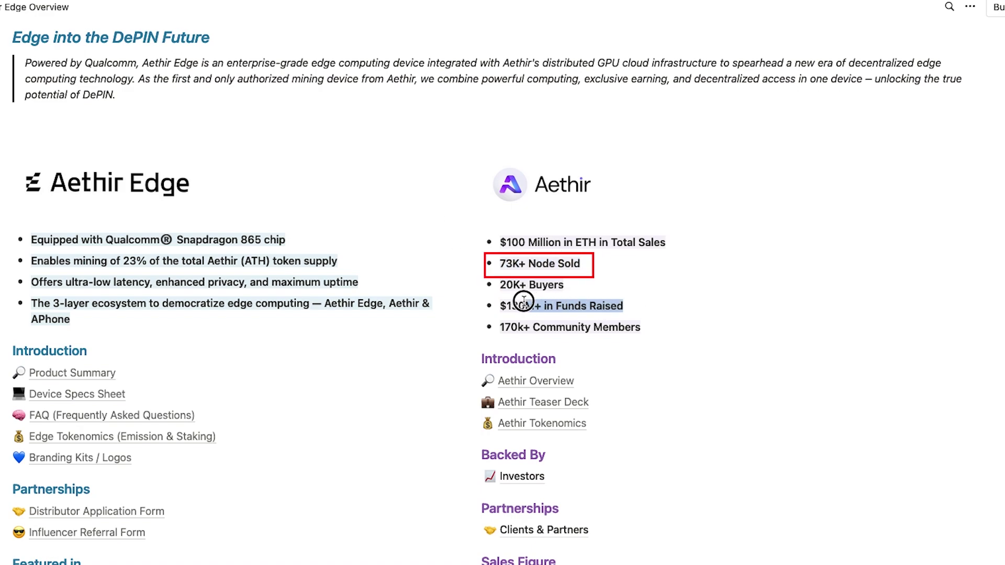
{"action": "left_click", "coordinate": [708, 307]}
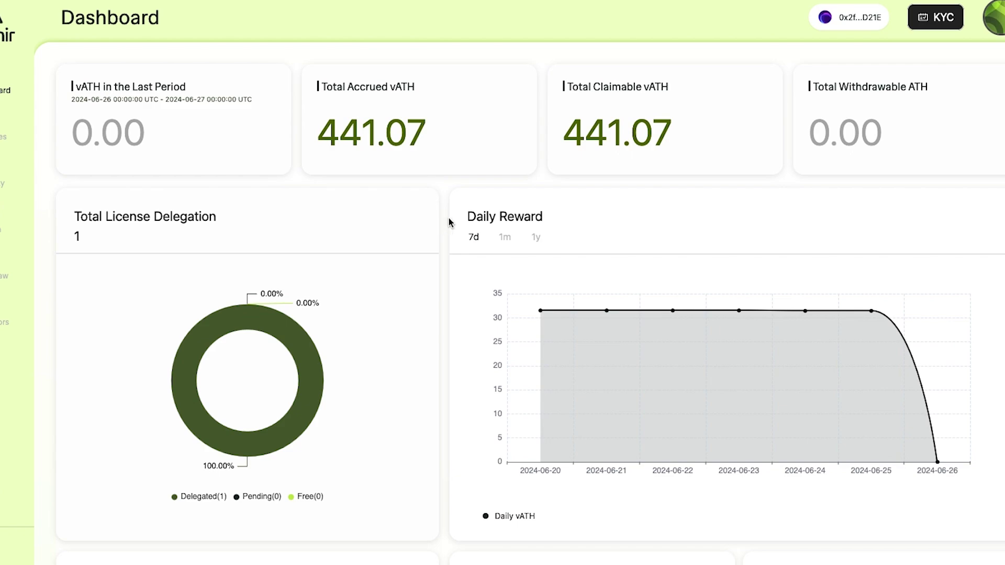
Highlight 441.07 accrued vATH, then the post's June 27 deadline, rewards and forfeiture lines.
{"action": "left_click_drag", "start_coordinate": [439, 134], "coordinate": [318, 129]}
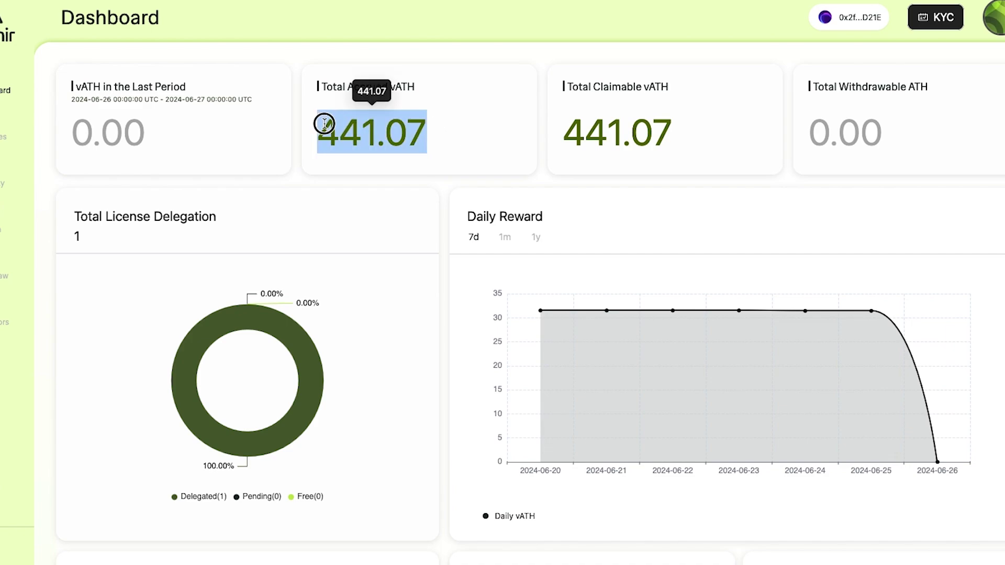
{"action": "left_click", "coordinate": [455, 148]}
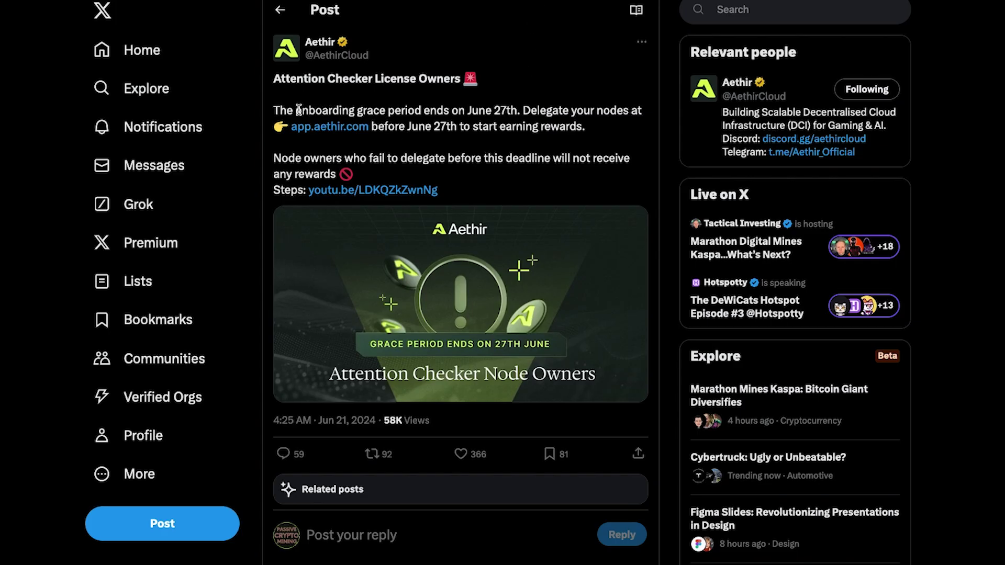
{"action": "left_click_drag", "start_coordinate": [298, 111], "coordinate": [515, 106]}
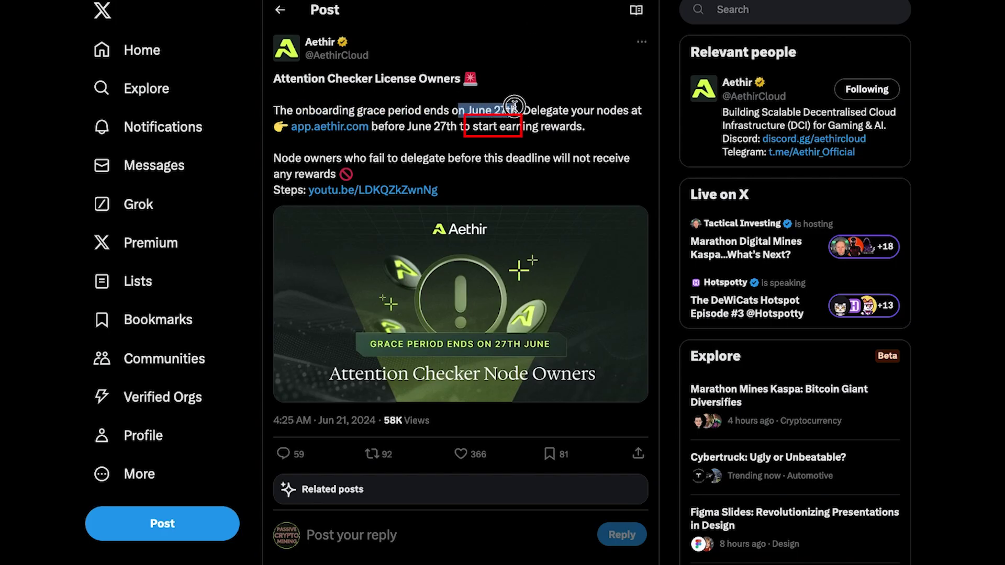
{"action": "left_click_drag", "start_coordinate": [393, 126], "coordinate": [585, 130]}
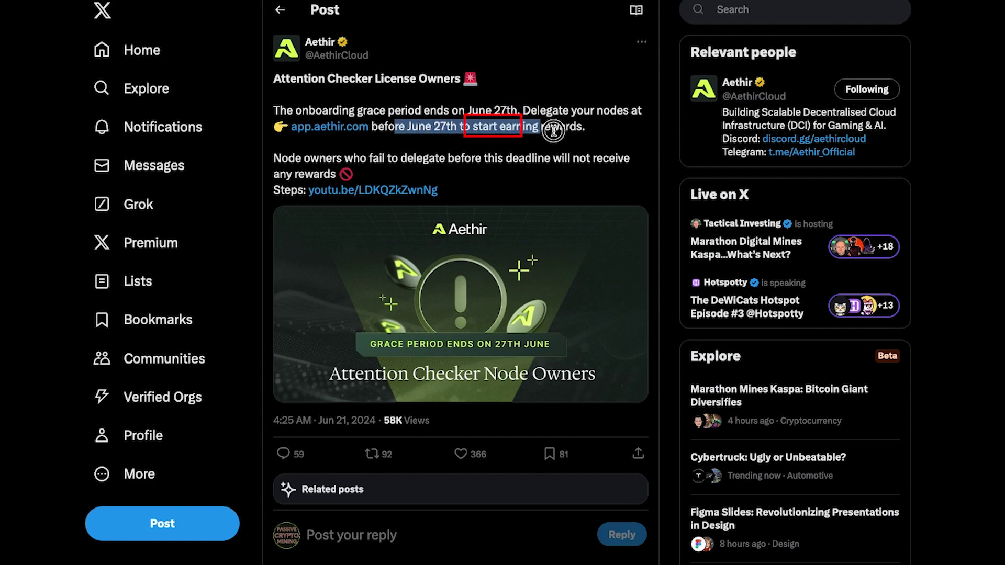
{"action": "left_click_drag", "start_coordinate": [381, 158], "coordinate": [514, 172]}
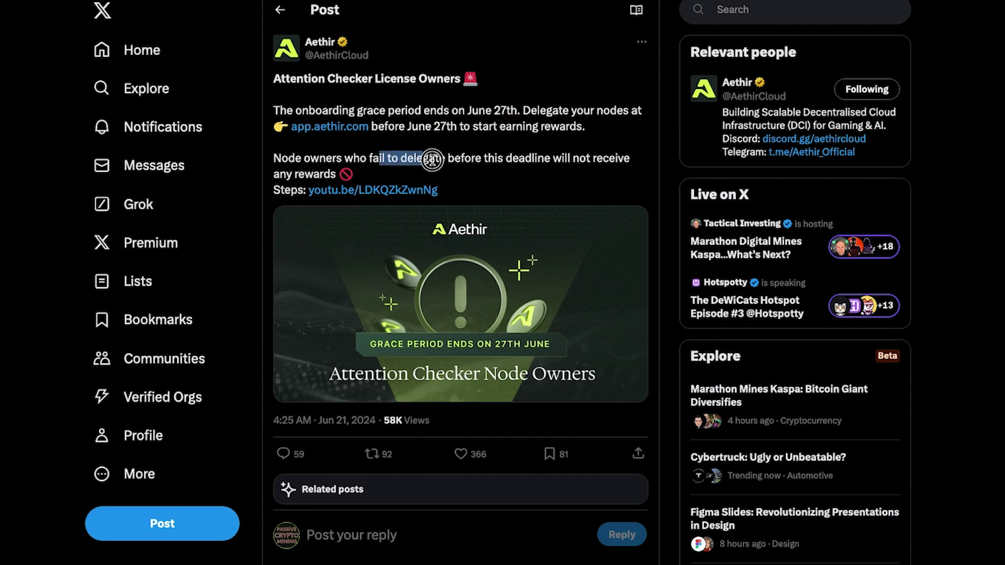
{"action": "left_click", "coordinate": [505, 173]}
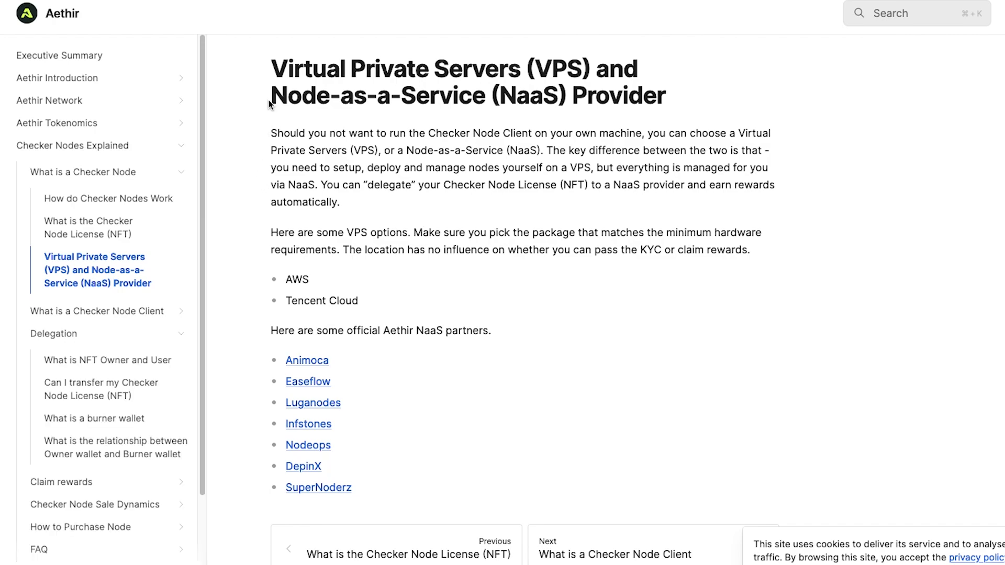
Highlight the Node-as-a-Service heading and the official NaaS partner list on the docs page.
{"action": "left_click_drag", "start_coordinate": [271, 96], "coordinate": [510, 96]}
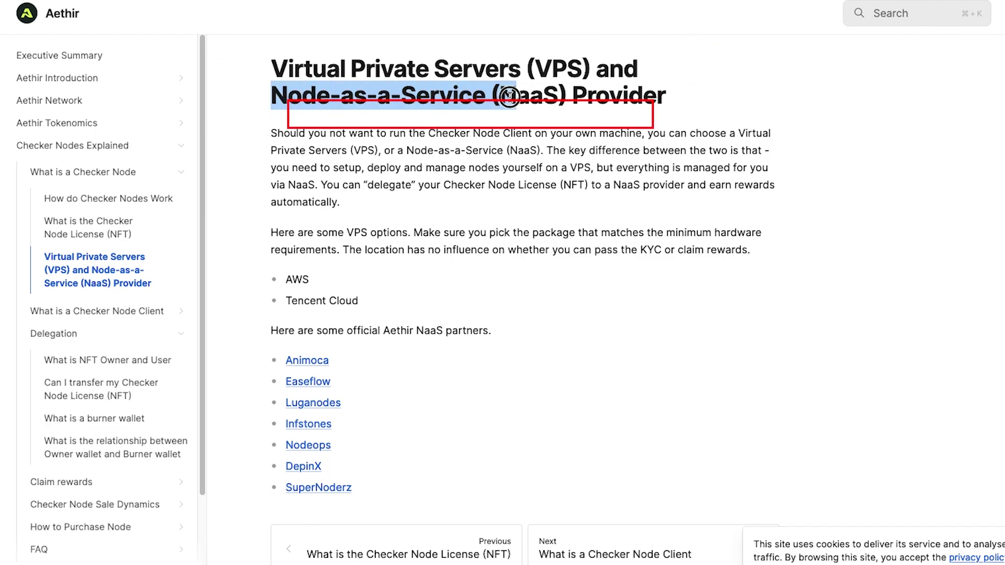
{"action": "left_click", "coordinate": [283, 106]}
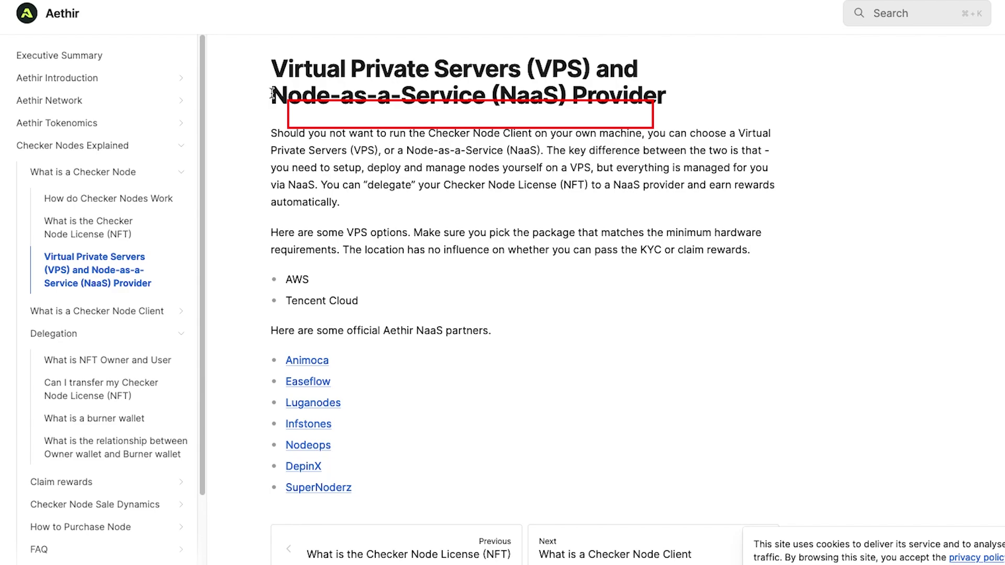
{"action": "left_click_drag", "start_coordinate": [364, 495], "coordinate": [267, 330]}
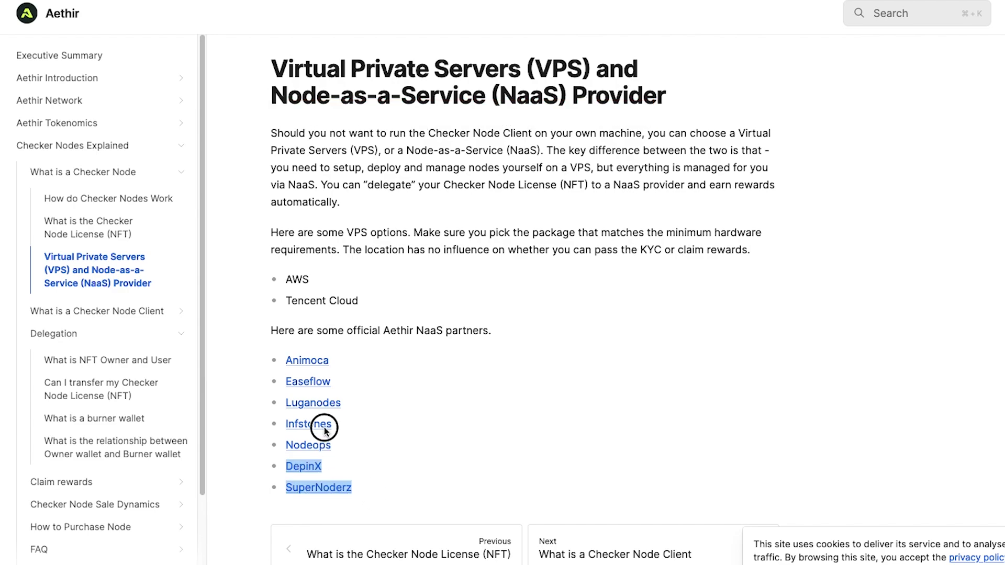
{"action": "left_click", "coordinate": [463, 387]}
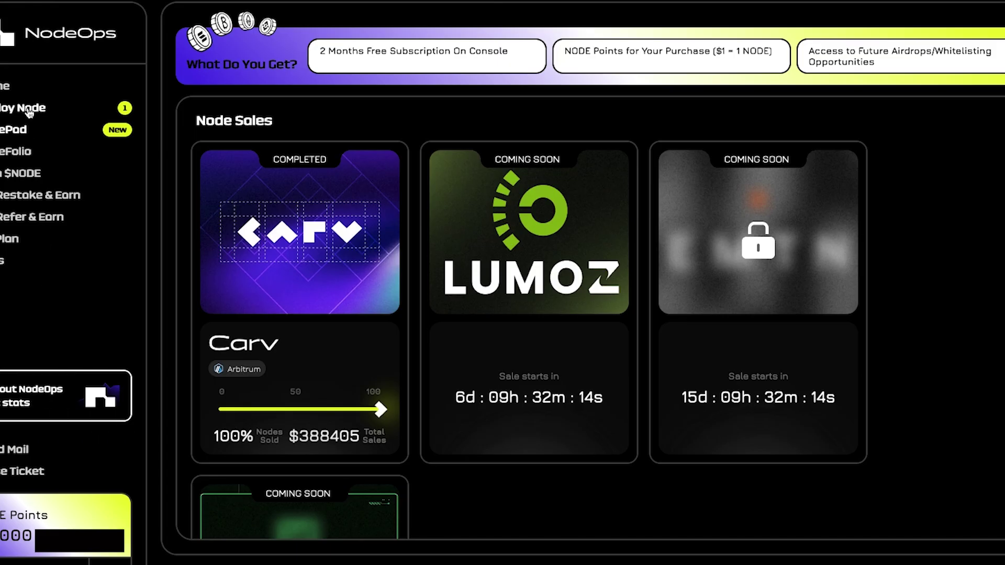
Go to Deploy Node and select the Aethir chain card.
{"action": "left_click", "coordinate": [29, 110]}
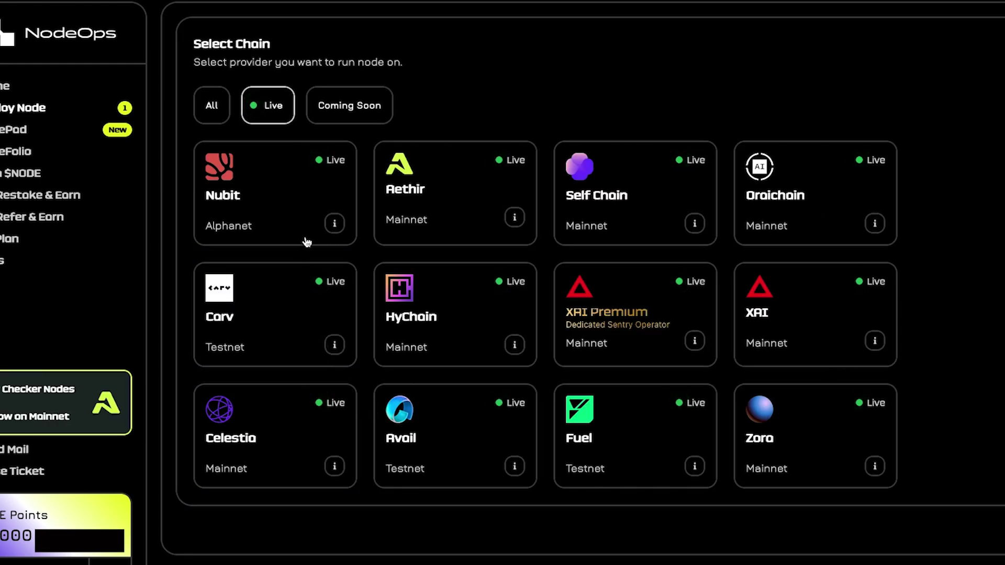
{"action": "left_click", "coordinate": [462, 189]}
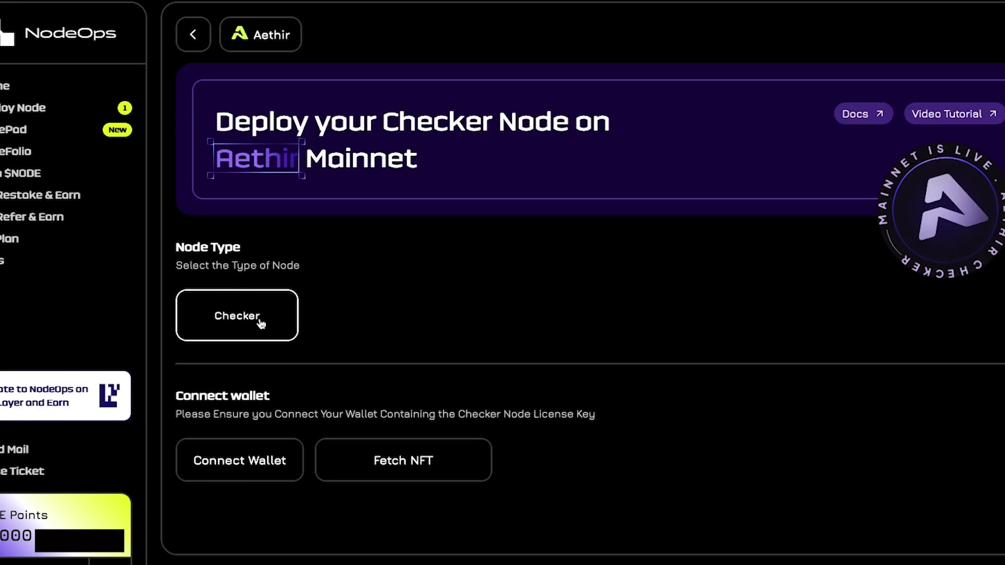
Connect the license wallet, fetch its NFT, choose 12 months, and proceed to payment.
{"action": "left_click", "coordinate": [248, 461]}
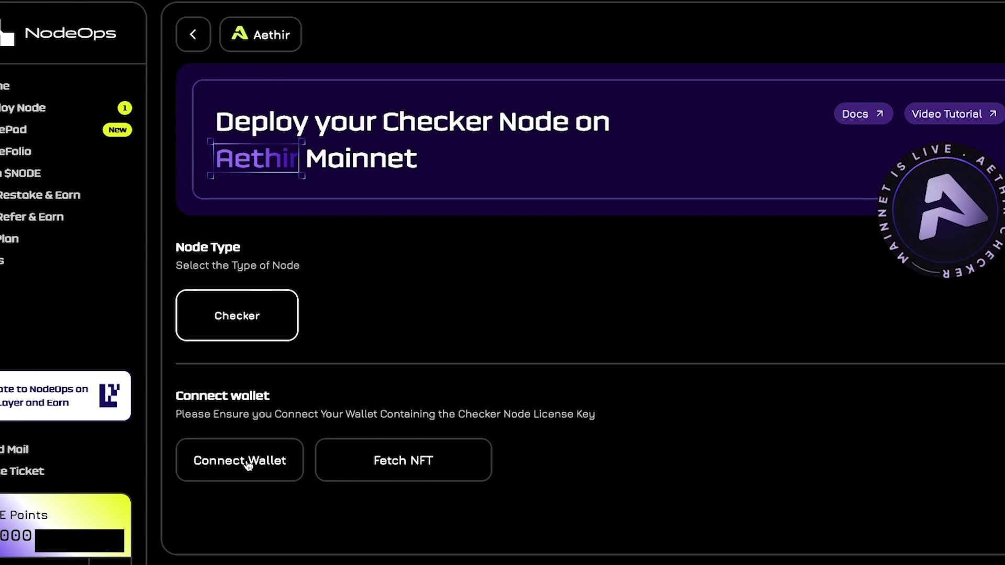
{"action": "left_click", "coordinate": [517, 463]}
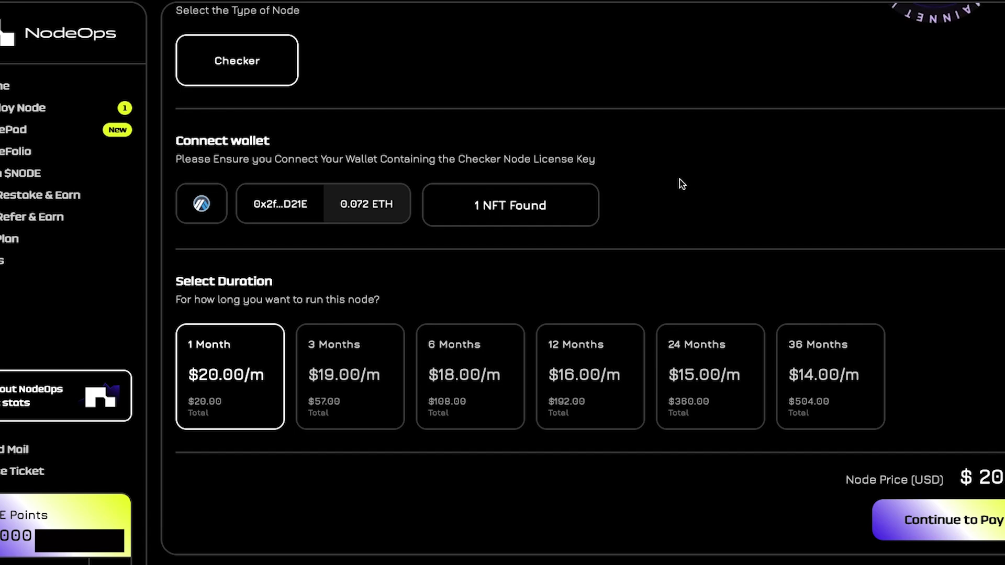
{"action": "left_click", "coordinate": [589, 375]}
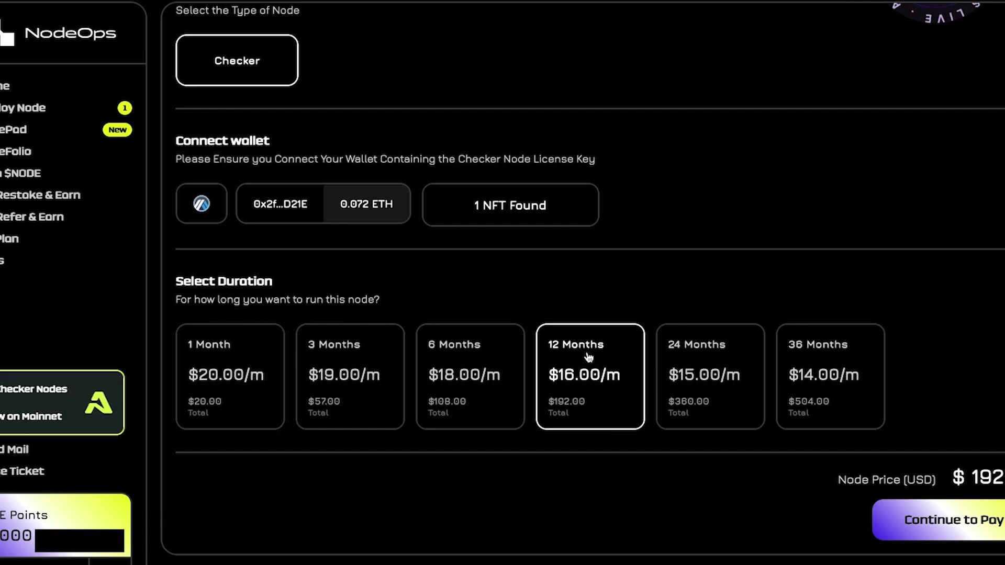
{"action": "left_click", "coordinate": [959, 528]}
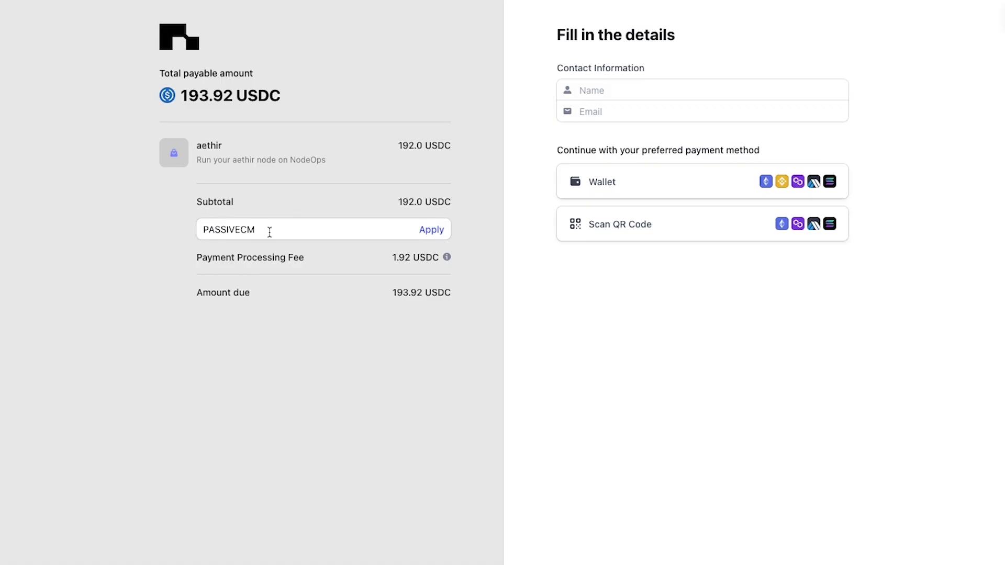
Apply promo code PASSIVECM and pay with USDC on Arbitrum Mainnet.
{"action": "double_click", "coordinate": [235, 229]}
{"action": "left_click", "coordinate": [165, 250]}
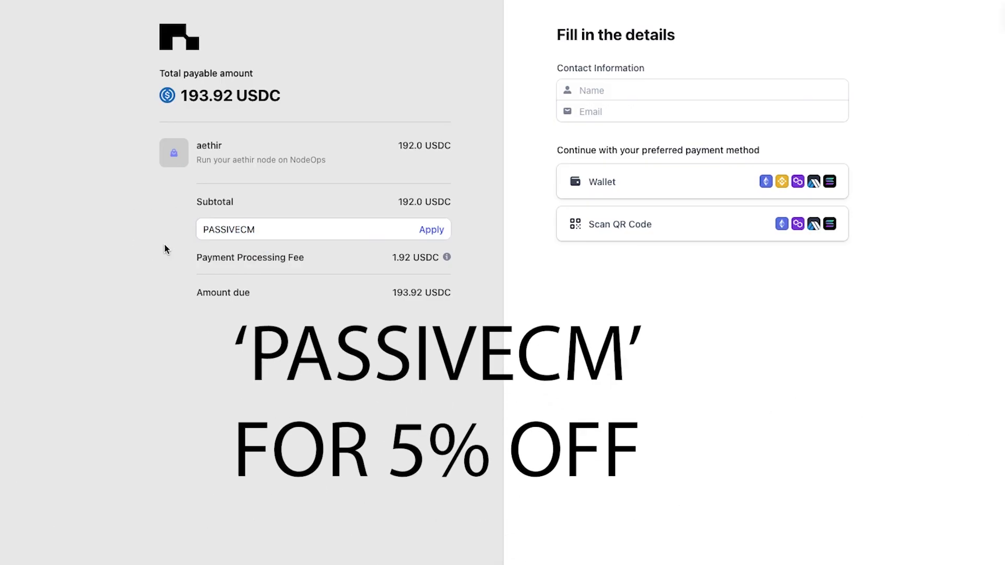
{"action": "left_click", "coordinate": [430, 230]}
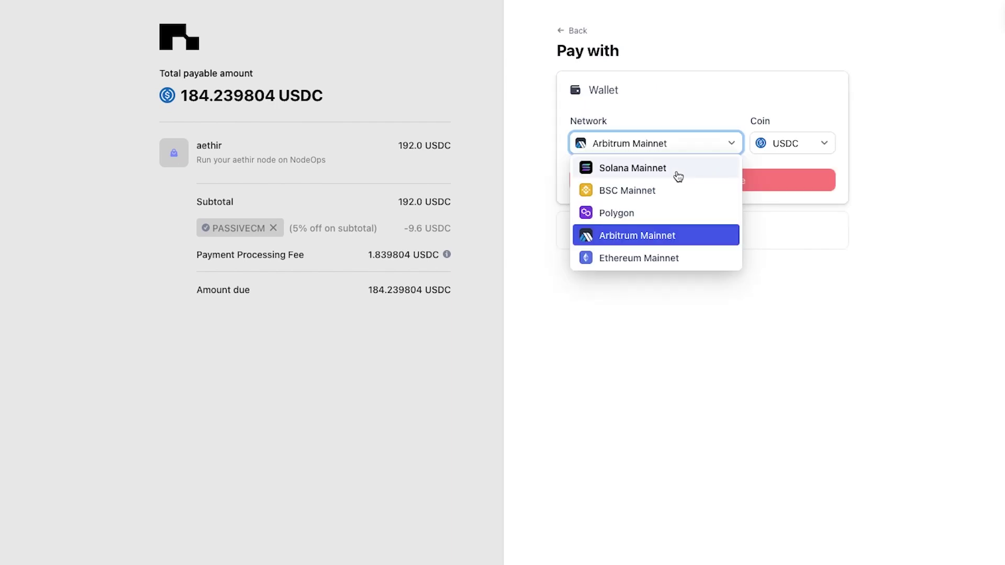
{"action": "left_click", "coordinate": [783, 144]}
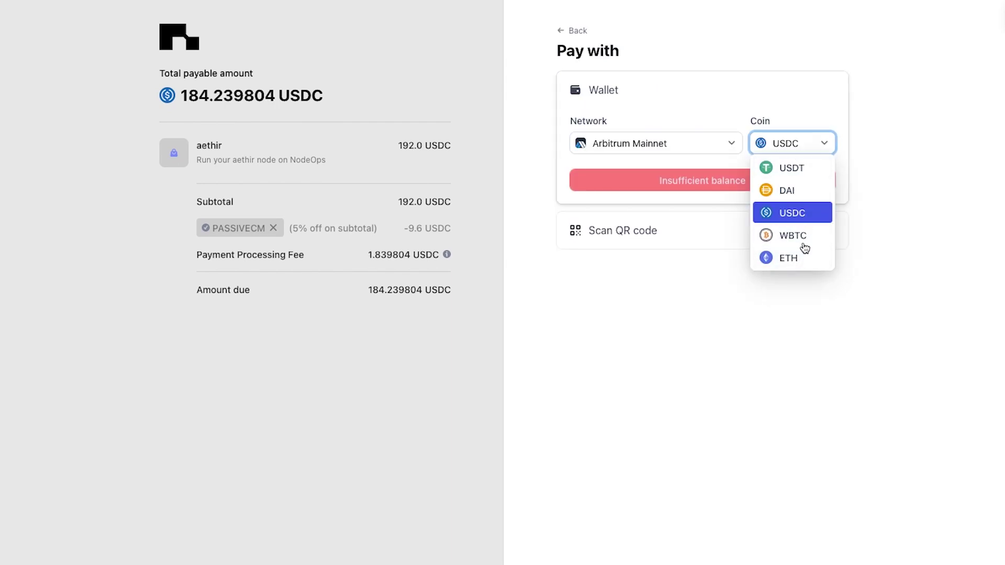
{"action": "left_click", "coordinate": [796, 330]}
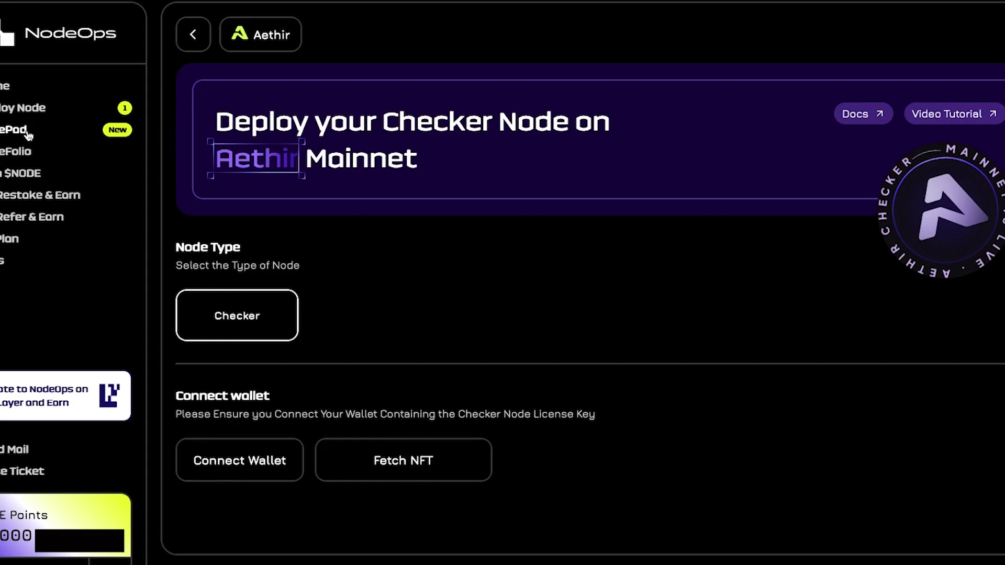
Open Nodefolio and view the node's delegation details for license 61791.
{"action": "left_click", "coordinate": [26, 154]}
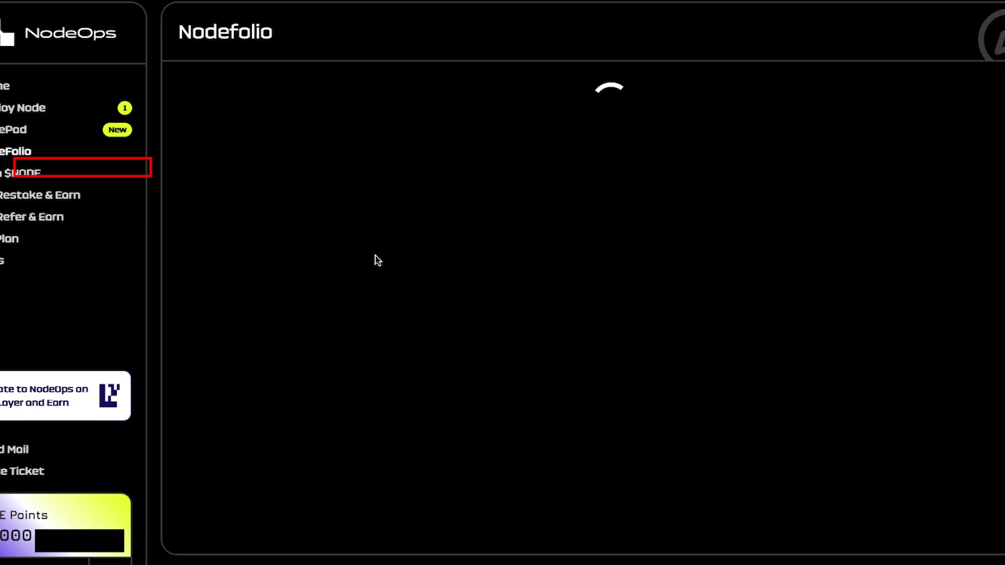
{"action": "left_click", "coordinate": [284, 205]}
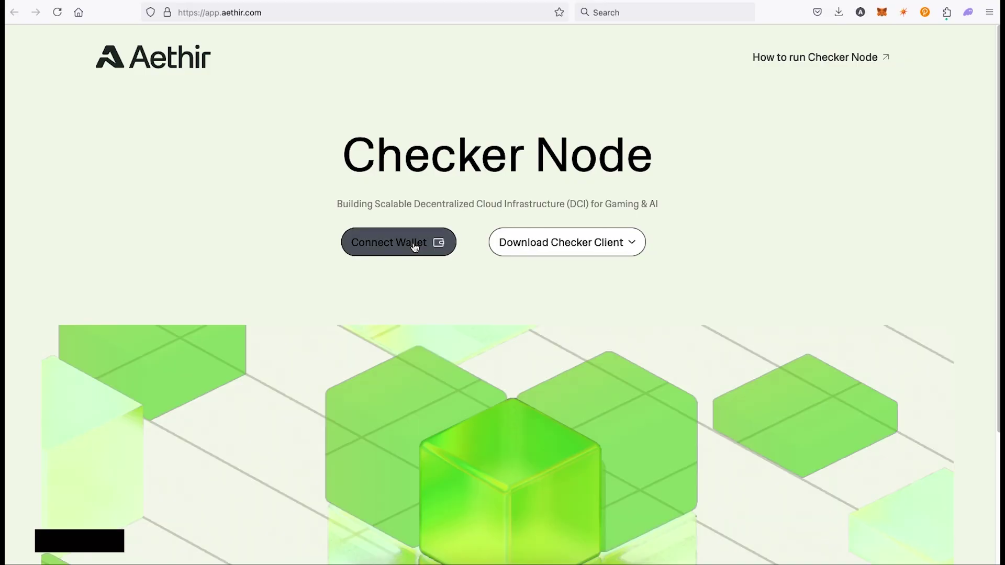
Connect the wallet and delegate license 61791 to the pasted burner wallet address, confirming in MetaMask.
{"action": "left_click", "coordinate": [415, 245]}
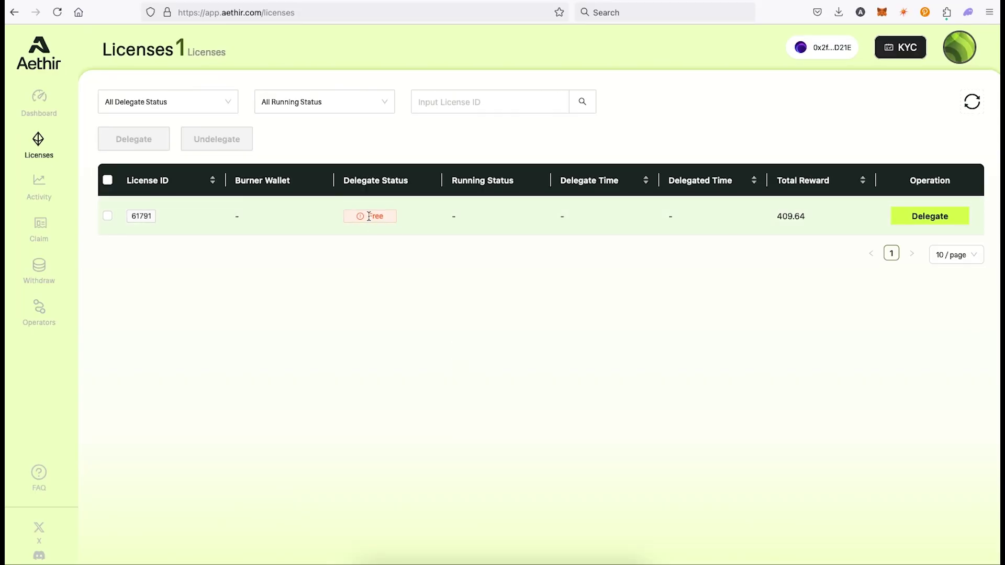
{"action": "left_click", "coordinate": [929, 216]}
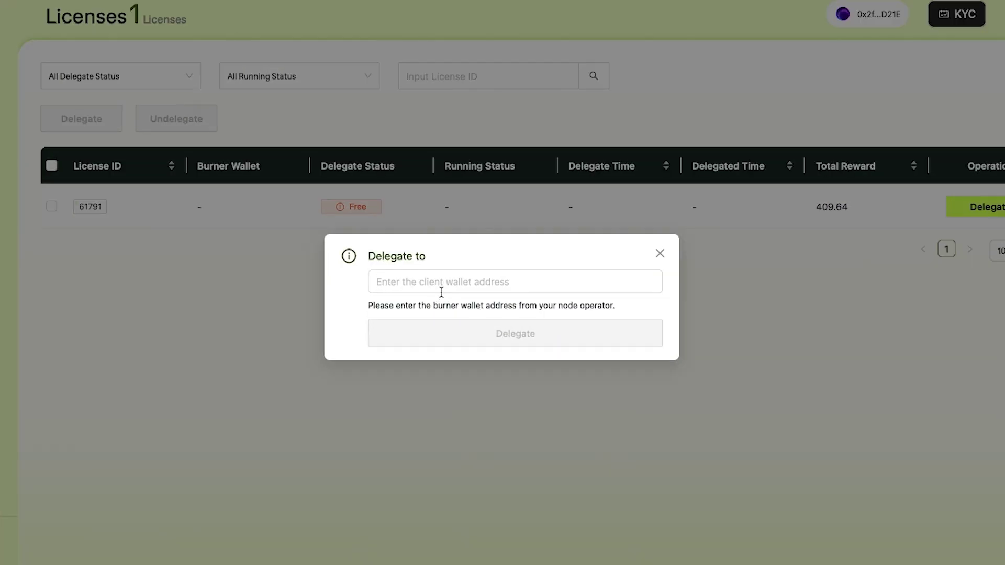
{"action": "key", "text": "ctrl+v"}
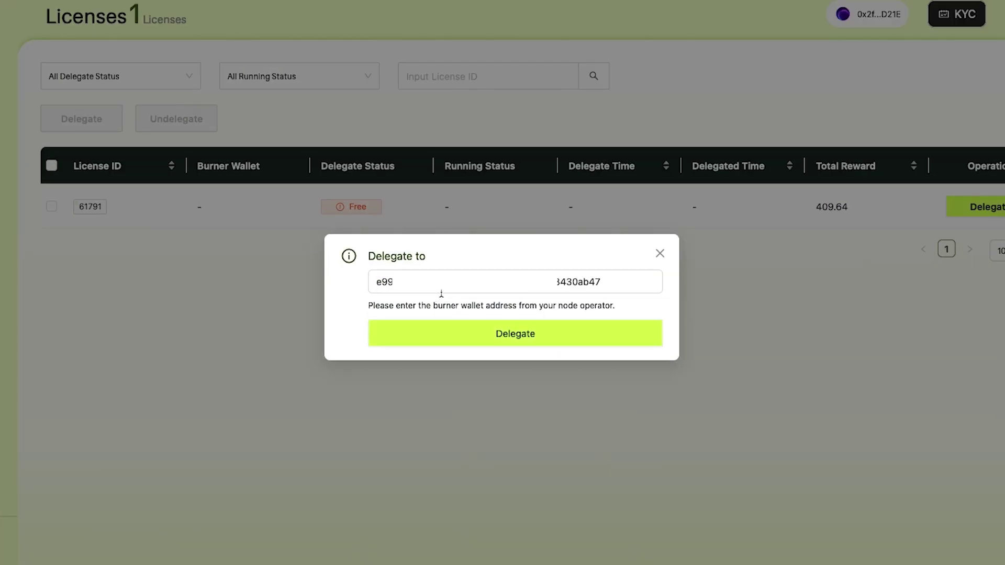
{"action": "left_click", "coordinate": [515, 333]}
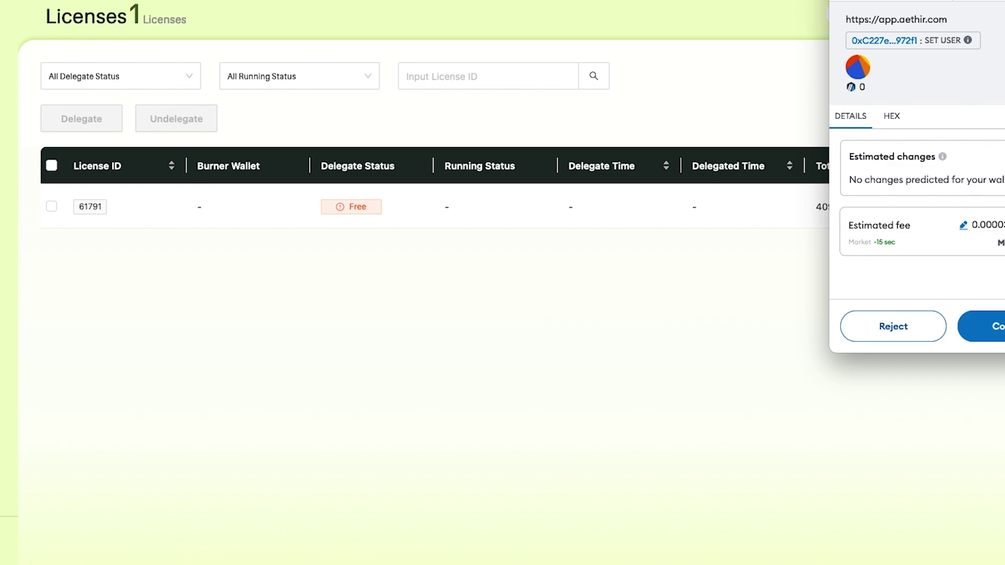
{"action": "left_click", "coordinate": [990, 325]}
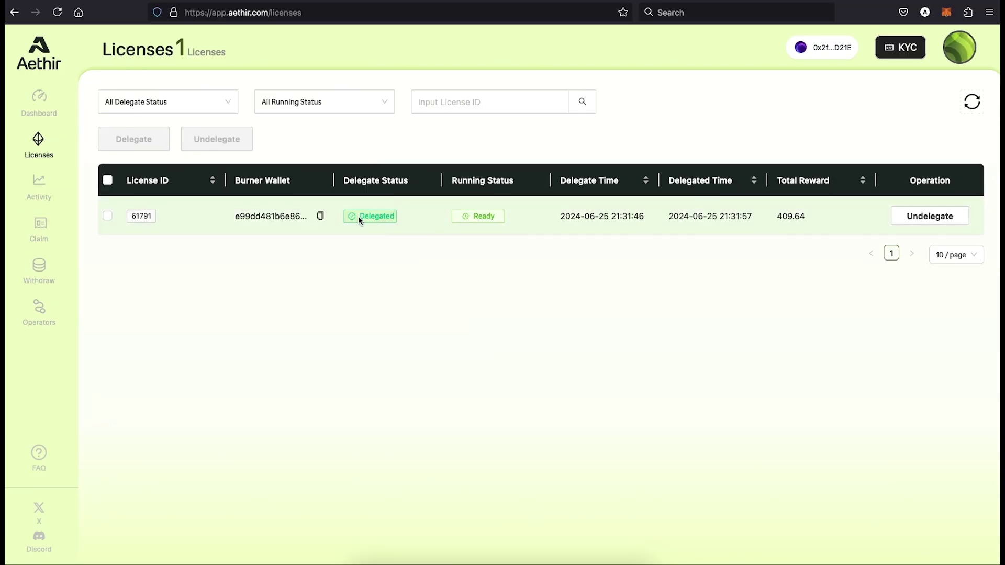
Check the Delegated badge on license 61791's row.
{"action": "left_click", "coordinate": [382, 216]}
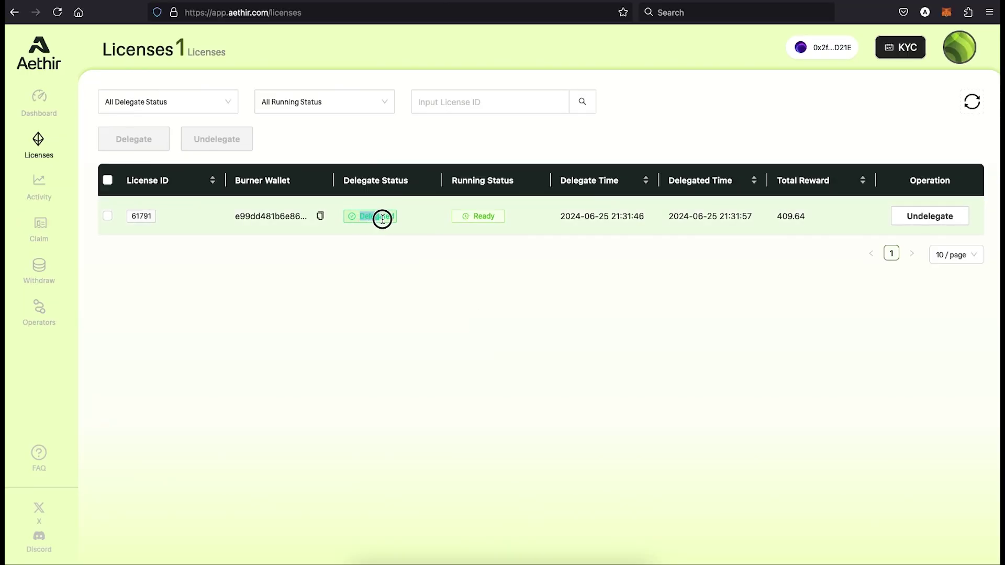